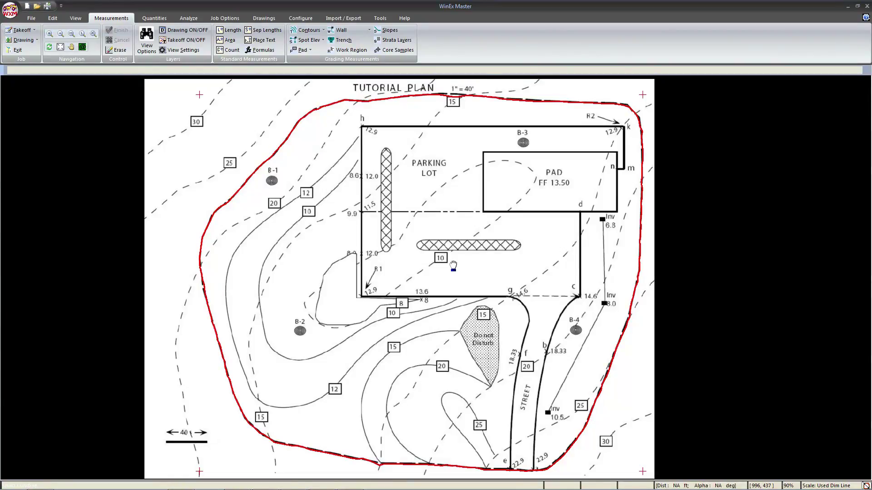
Step: Trace the 30 ft contour near the plan's upper-left corner as an existing topo line at elevation 30 ft
{"action": "left_click", "coordinate": [453, 266]}
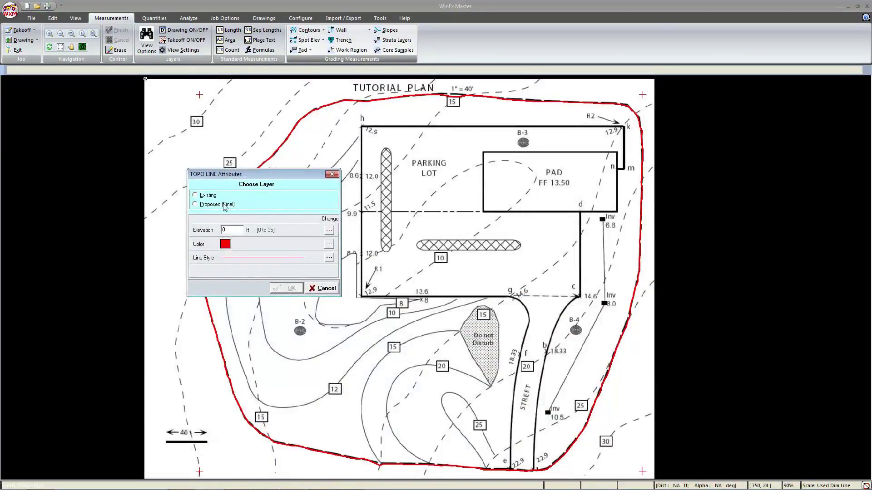
{"action": "left_click", "coordinate": [196, 196]}
{"action": "left_click", "coordinate": [286, 289]}
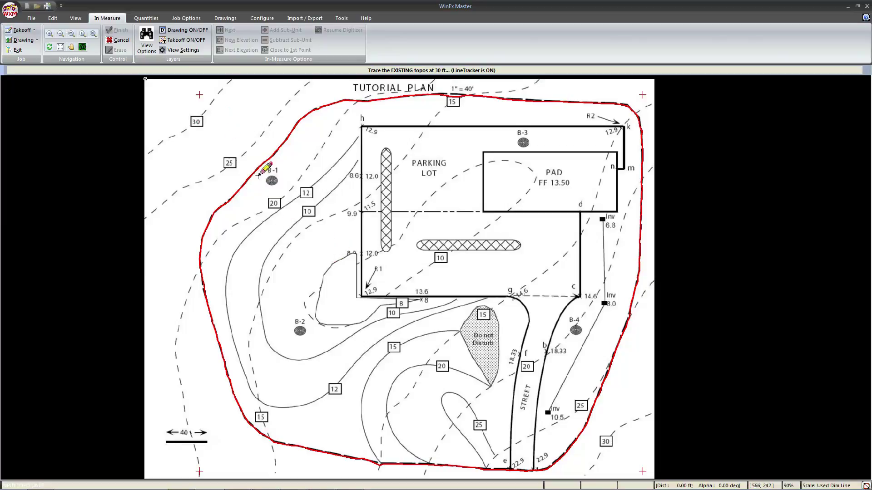
{"action": "scroll", "coordinate": [216, 132], "scroll_direction": "up", "scroll_amount": 5}
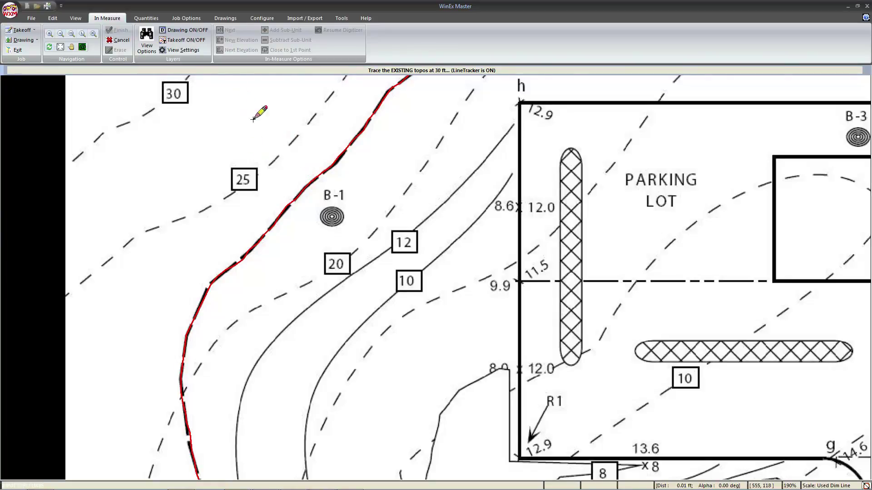
{"action": "left_click", "coordinate": [71, 48]}
{"action": "left_click_drag", "start_coordinate": [348, 163], "coordinate": [418, 267]}
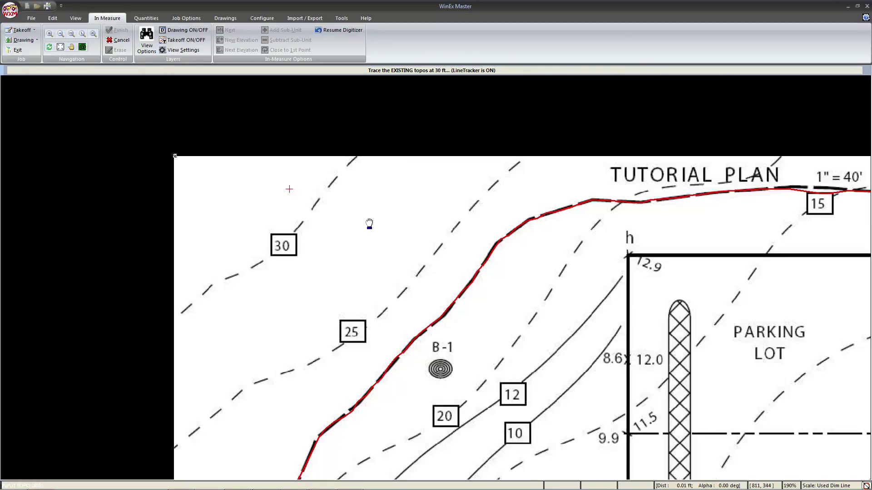
{"action": "key", "text": "Escape"}
{"action": "left_click", "coordinate": [361, 157]}
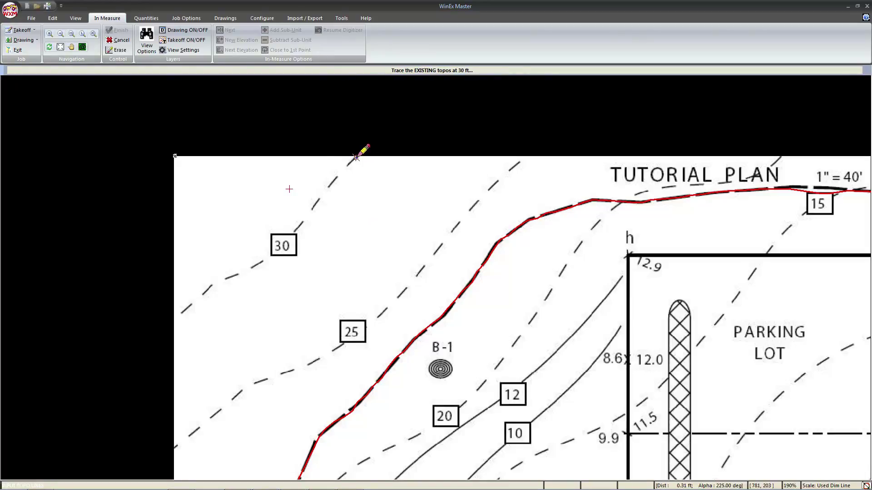
{"action": "mouse_move", "coordinate": [342, 178]}
{"action": "left_mouse_down"}
{"action": "mouse_move", "coordinate": [274, 253]}
{"action": "mouse_move", "coordinate": [178, 315]}
{"action": "left_mouse_up"}
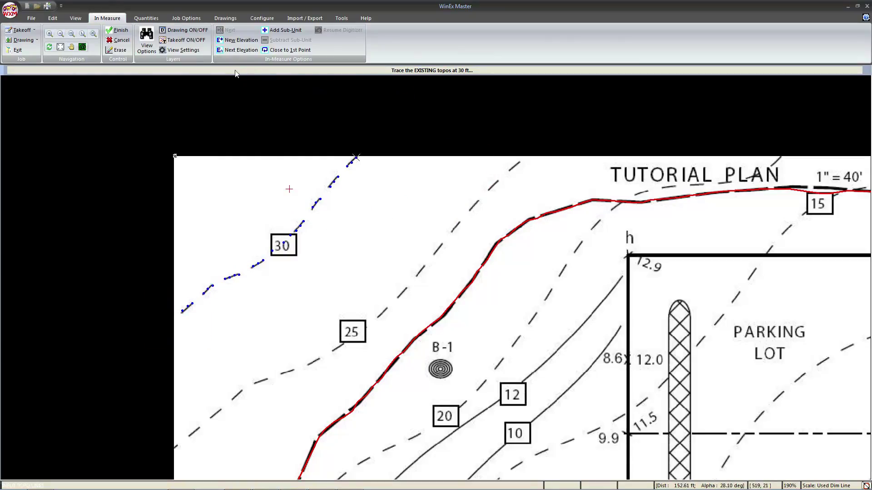
Step: Start a new existing topo line at elevation 25 ft and trace the dashed 25 contour across the plan
{"action": "left_click", "coordinate": [235, 40]}
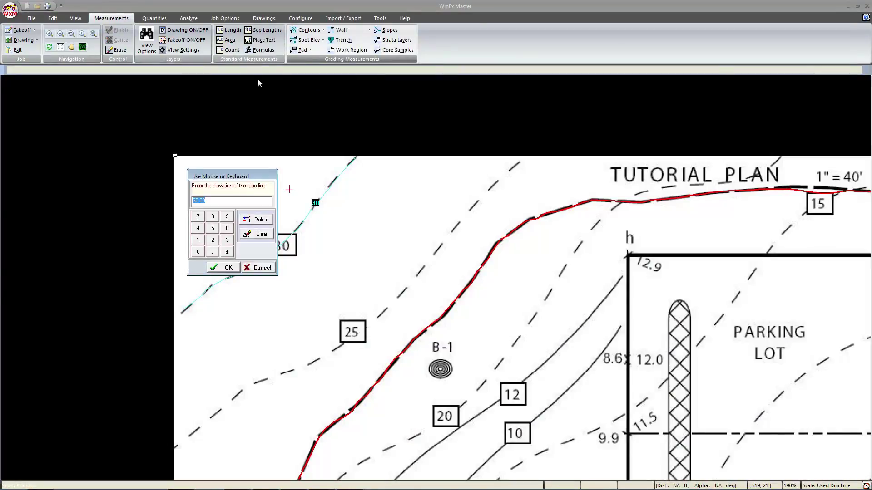
{"action": "left_click", "coordinate": [213, 239]}
{"action": "left_click", "coordinate": [213, 228]}
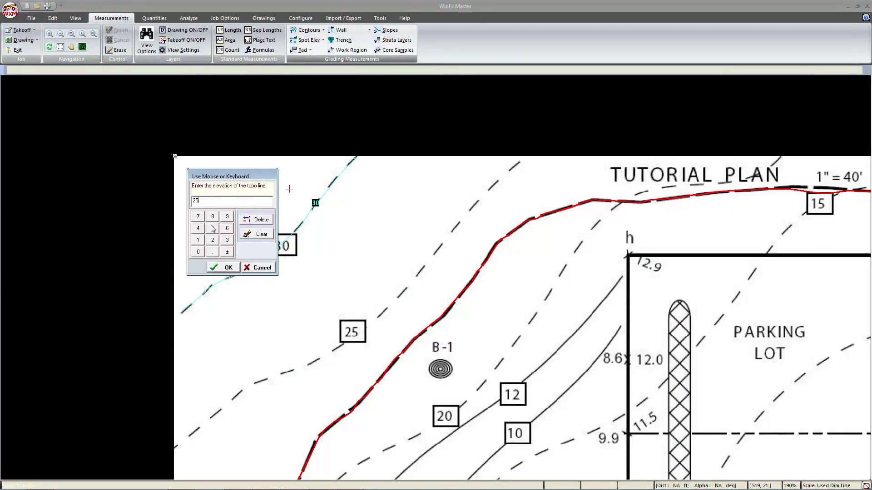
{"action": "left_click", "coordinate": [228, 268]}
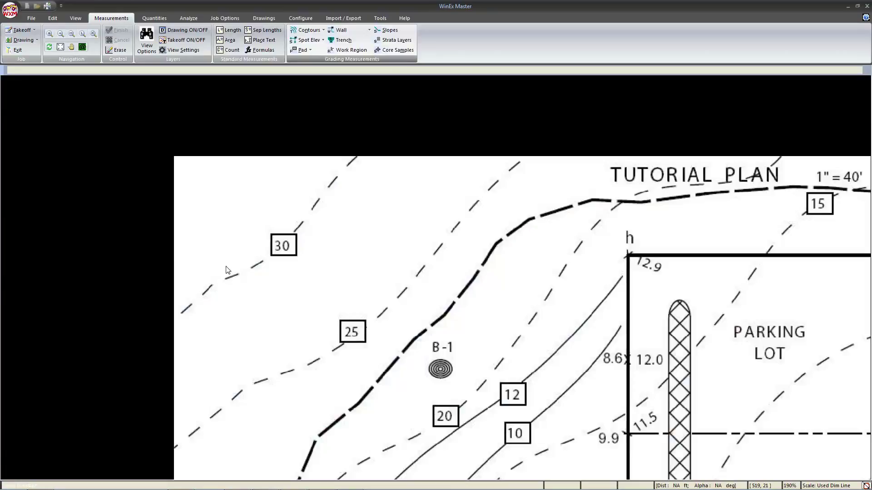
{"action": "left_click", "coordinate": [520, 161]}
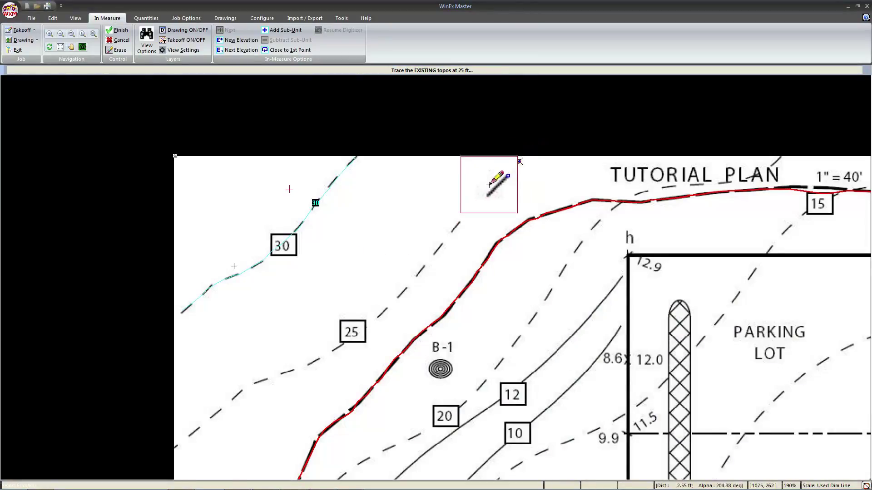
{"action": "mouse_move", "coordinate": [489, 184]}
{"action": "left_mouse_down"}
{"action": "mouse_move", "coordinate": [420, 282]}
{"action": "mouse_move", "coordinate": [371, 328]}
{"action": "mouse_move", "coordinate": [255, 388]}
{"action": "mouse_move", "coordinate": [173, 449]}
{"action": "left_mouse_up"}
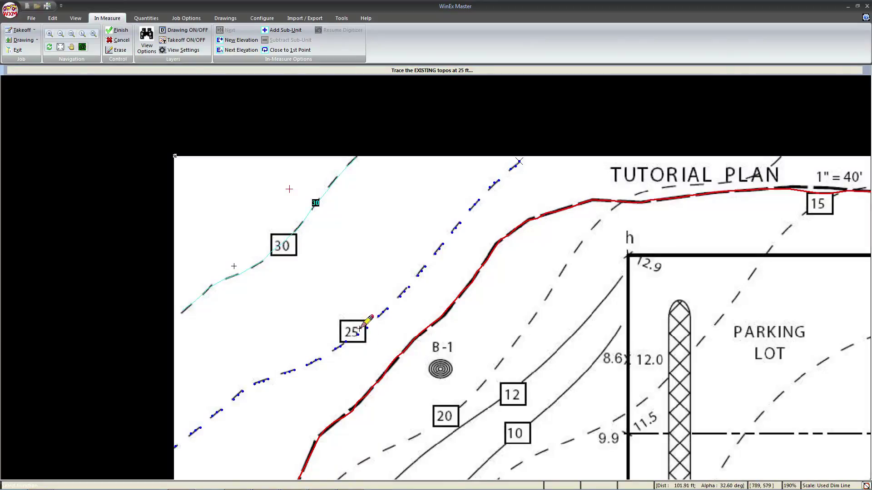
Step: Advance to elevation 20 ft and trace the existing 20 contour from the plan's top edge past its label near B-1
{"action": "left_click", "coordinate": [244, 51]}
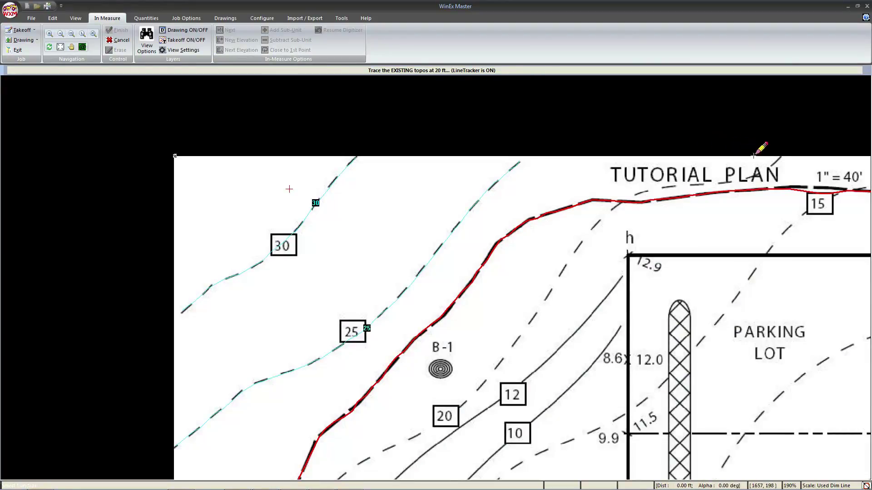
{"action": "left_click", "coordinate": [779, 159]}
{"action": "left_click", "coordinate": [763, 170]}
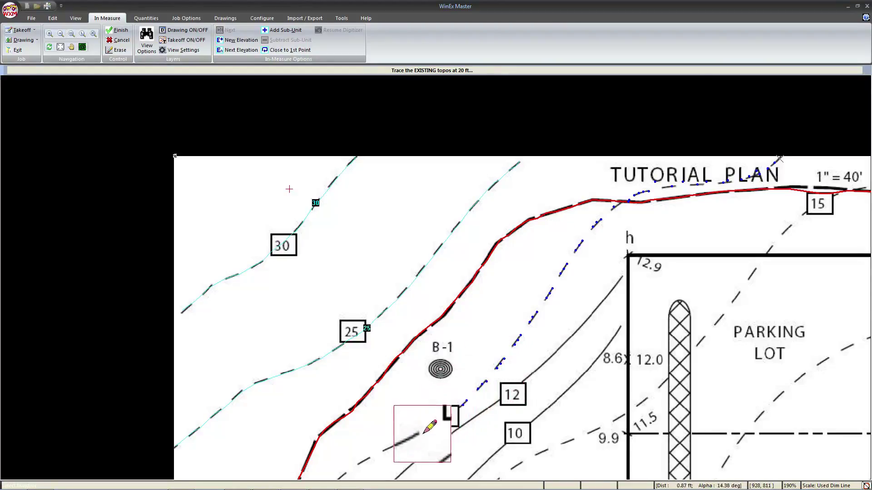
{"action": "scroll", "coordinate": [366, 463], "scroll_direction": "down", "scroll_amount": 3}
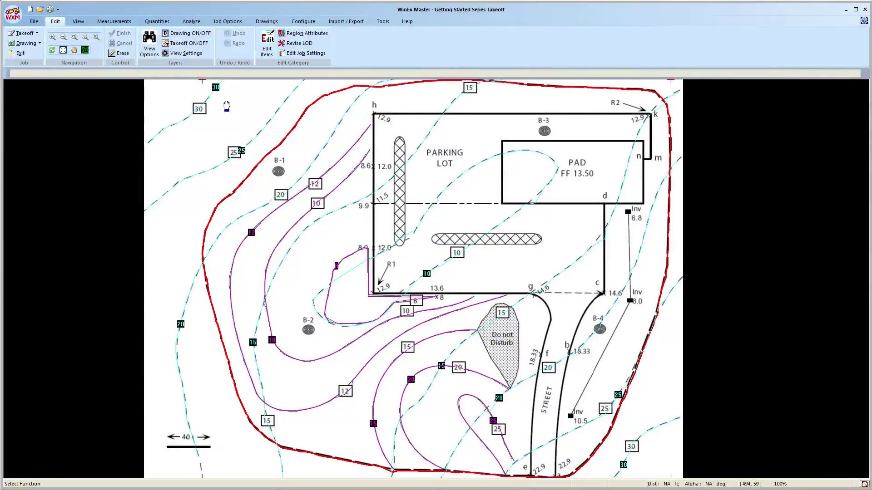
Step: Set up a work region with/without subgrades described as Driveway, with an orange line color
{"action": "left_click", "coordinate": [117, 24]}
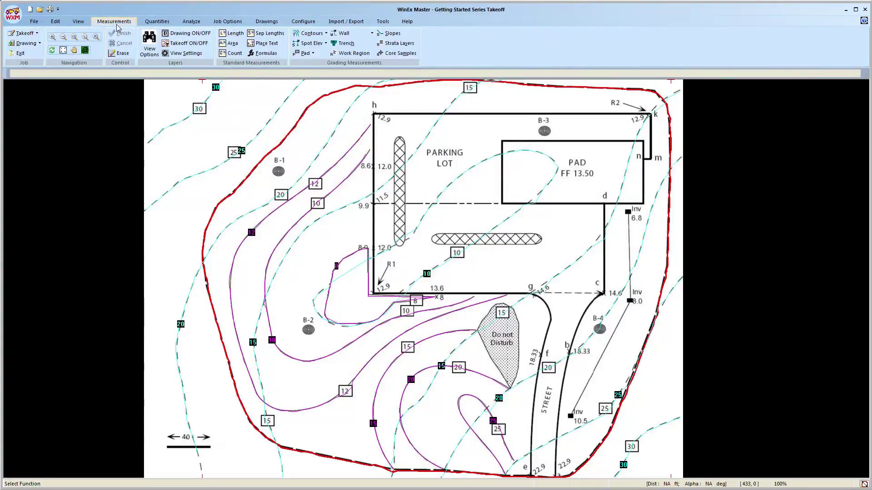
{"action": "left_click", "coordinate": [358, 54]}
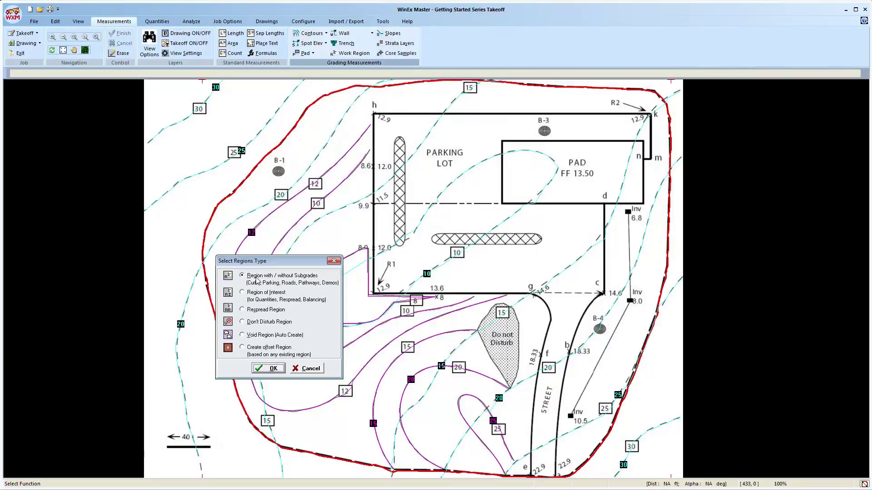
{"action": "left_click", "coordinate": [273, 370]}
{"action": "type", "text": "Driveway"}
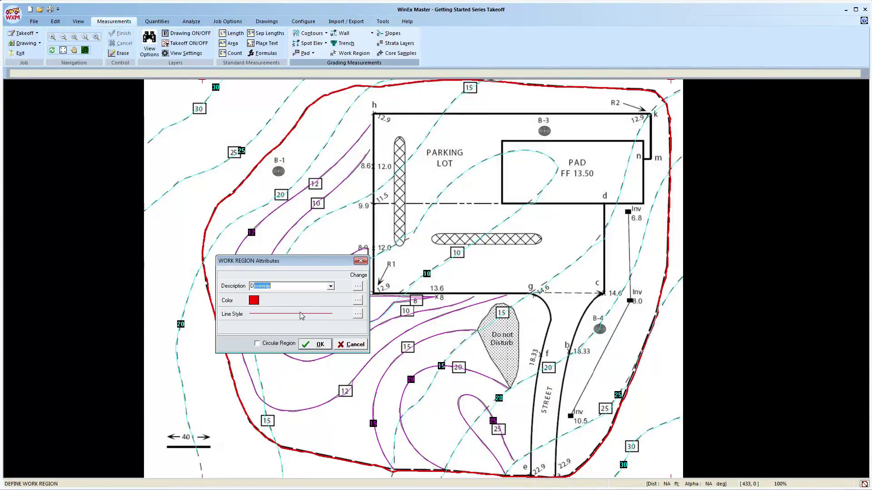
{"action": "left_click", "coordinate": [257, 302]}
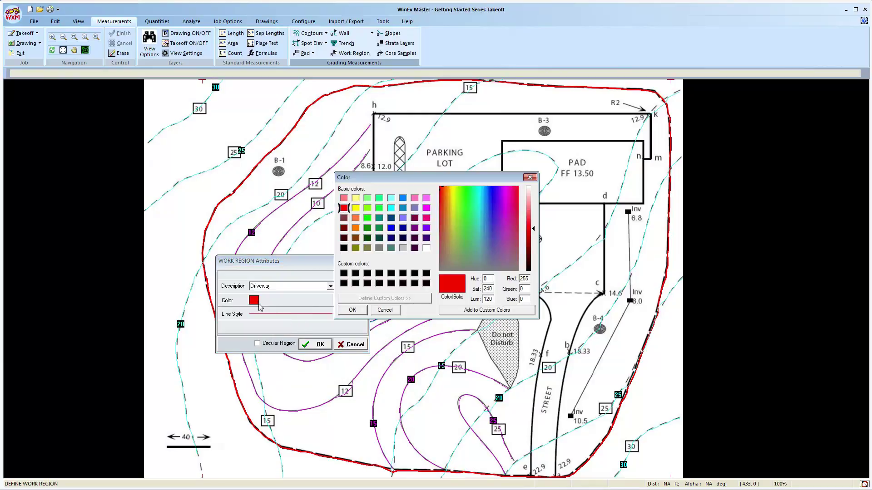
{"action": "left_click", "coordinate": [355, 227]}
{"action": "left_click", "coordinate": [352, 310]}
{"action": "left_click", "coordinate": [317, 346]}
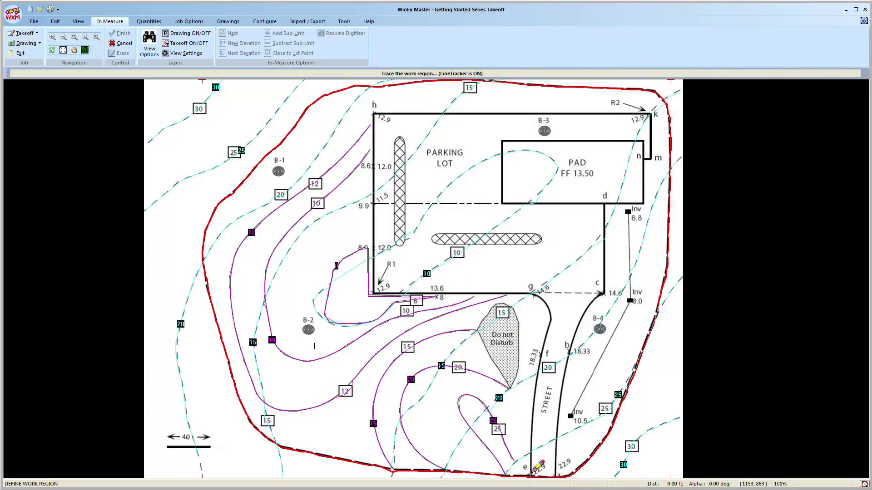
Step: Trace the Driveway region around the street, from point e along both curved edges and across c to g, and finish it
{"action": "left_click", "coordinate": [531, 474]}
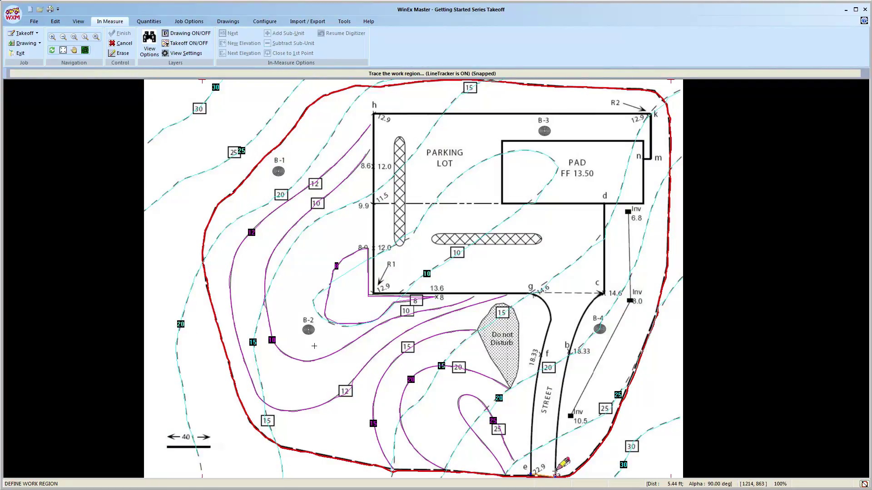
{"action": "left_click", "coordinate": [555, 475]}
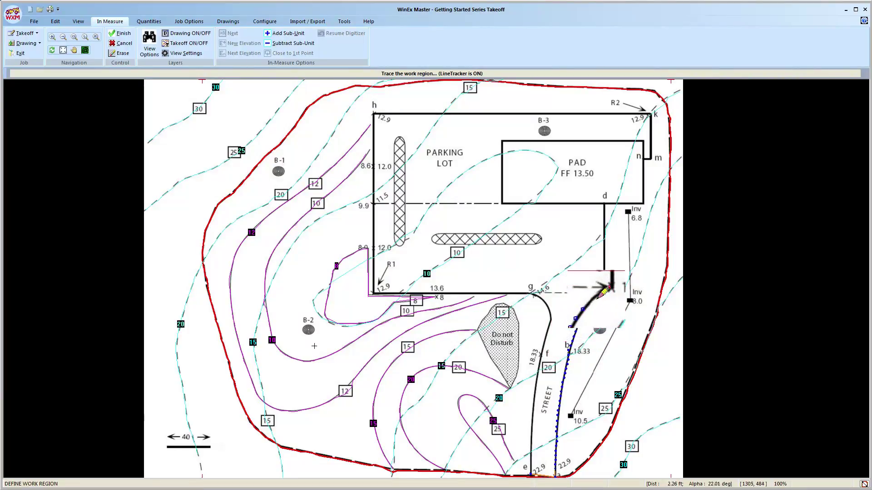
{"action": "left_click", "coordinate": [531, 292]}
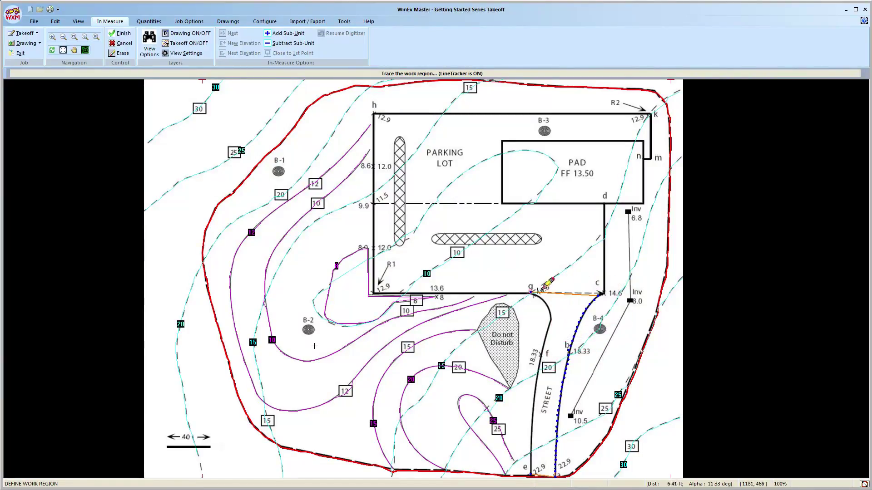
{"action": "key", "text": "BackSpace"}
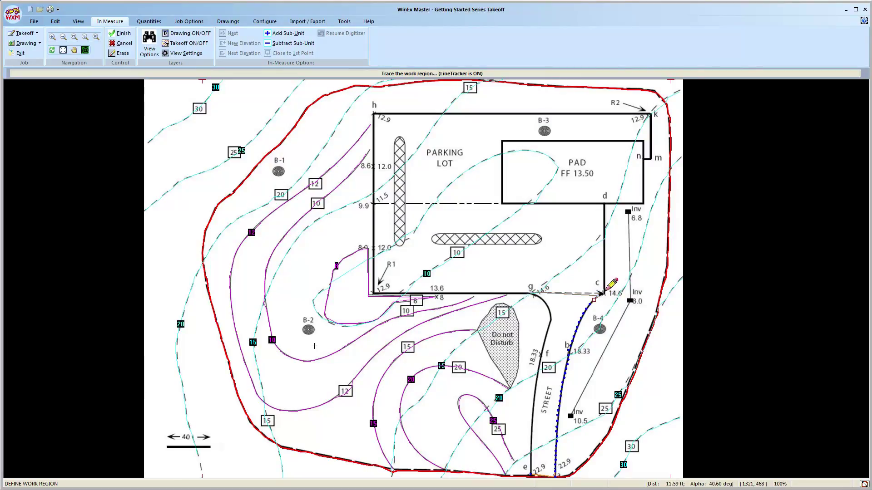
{"action": "left_click", "coordinate": [531, 294]}
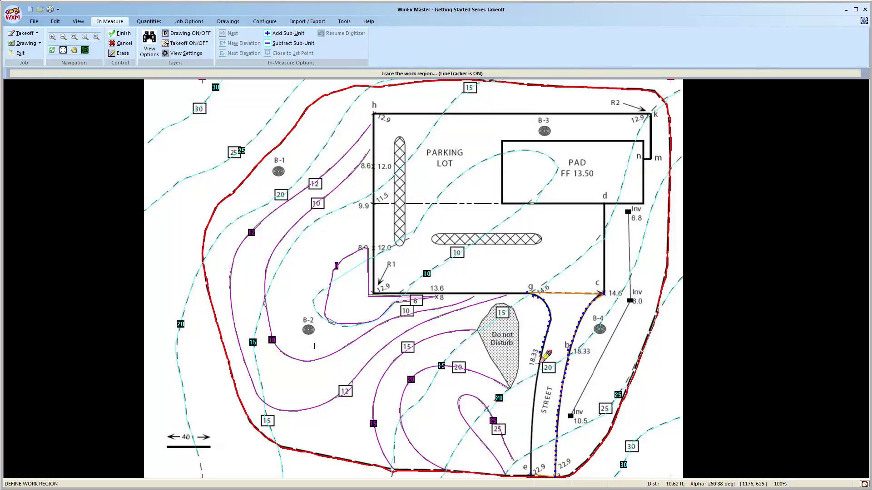
{"action": "left_click", "coordinate": [535, 399]}
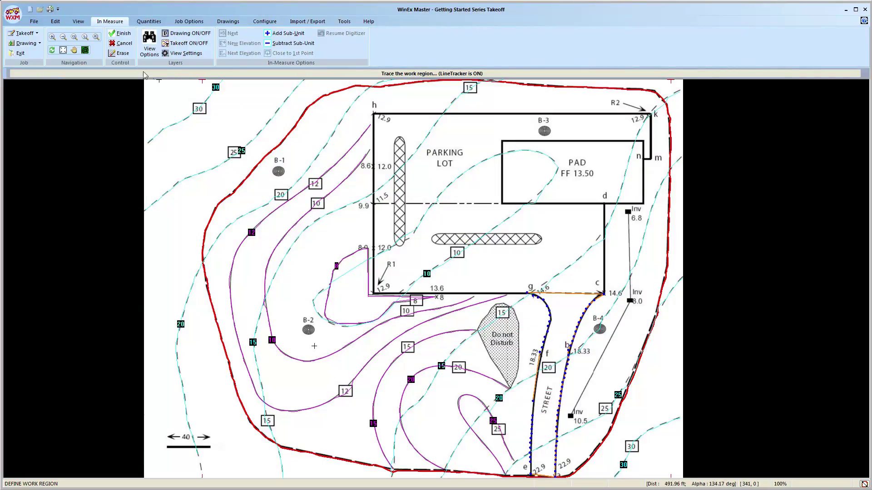
{"action": "left_click", "coordinate": [116, 38]}
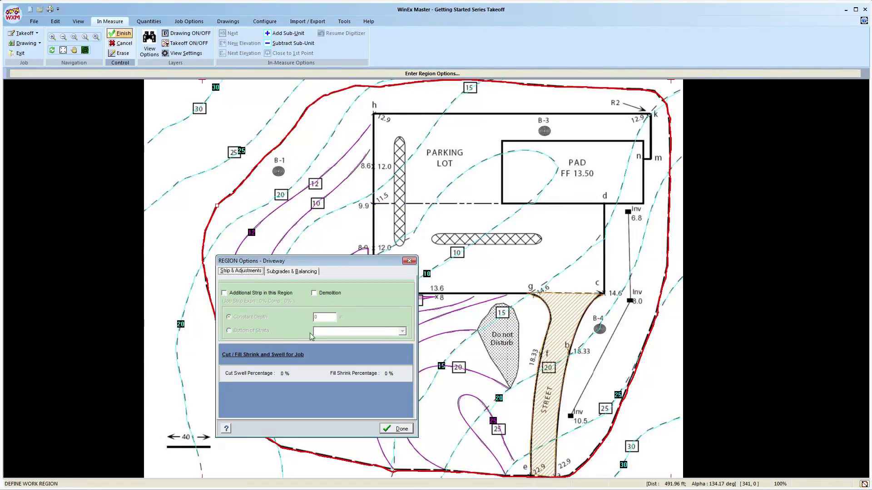
Step: Add a 4 in Asphalt layer to the Driveway region's proposed subgrade materials
{"action": "left_click", "coordinate": [281, 271]}
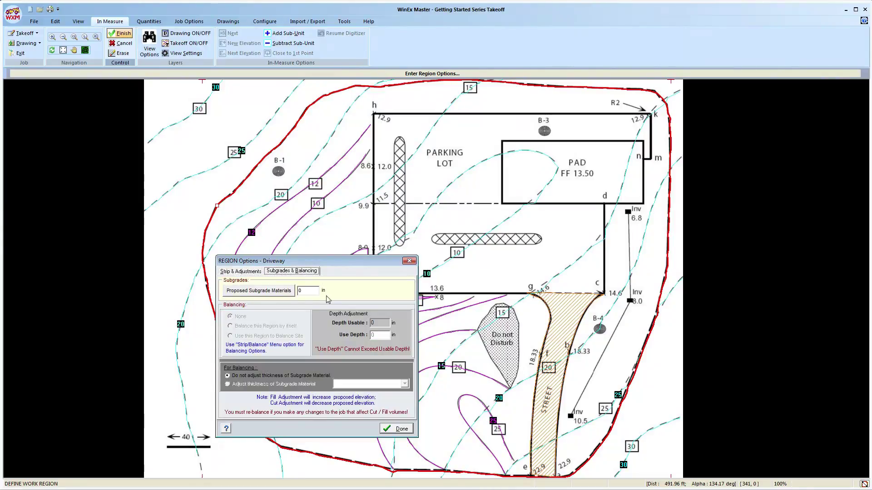
{"action": "left_click", "coordinate": [241, 295]}
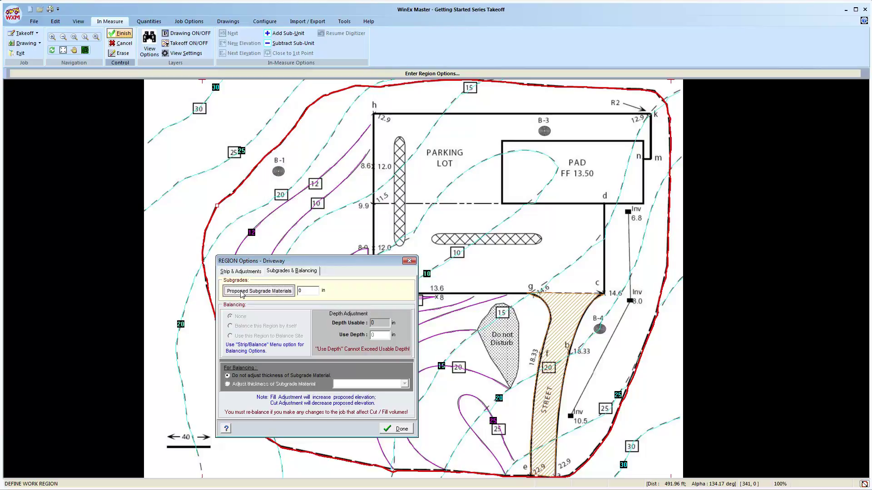
{"action": "left_click", "coordinate": [449, 308]}
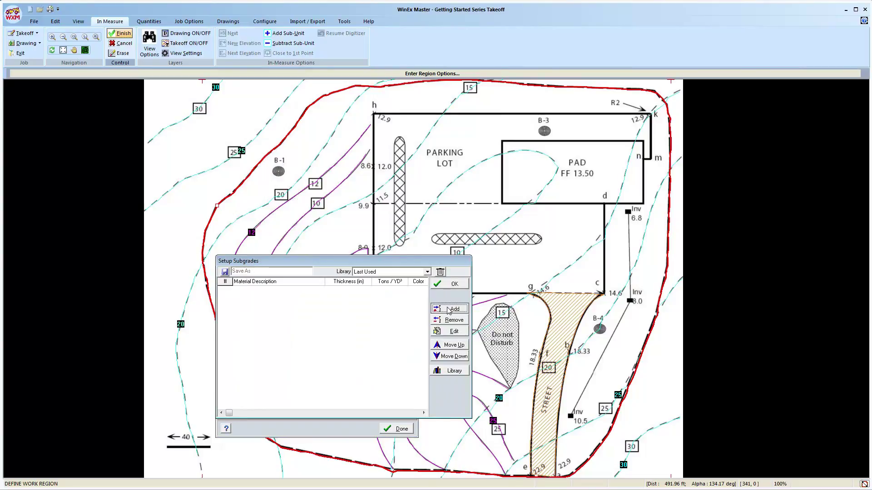
{"action": "left_click", "coordinate": [292, 290]}
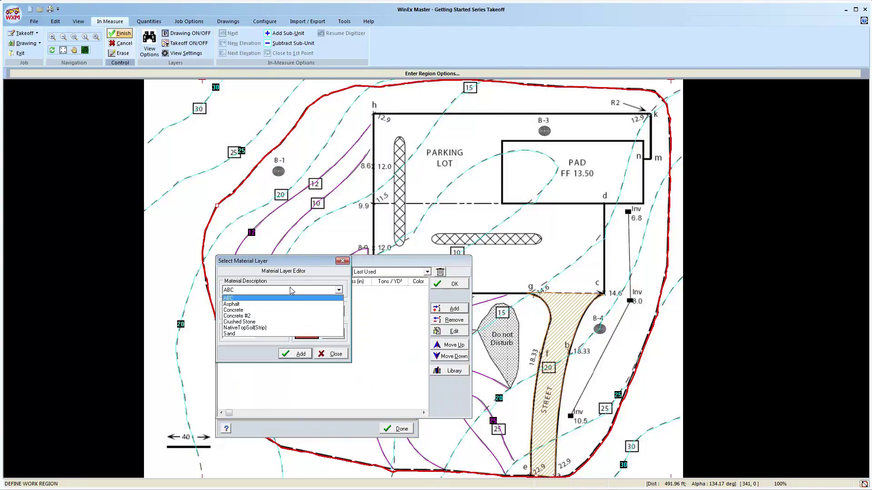
{"action": "left_click", "coordinate": [257, 307]}
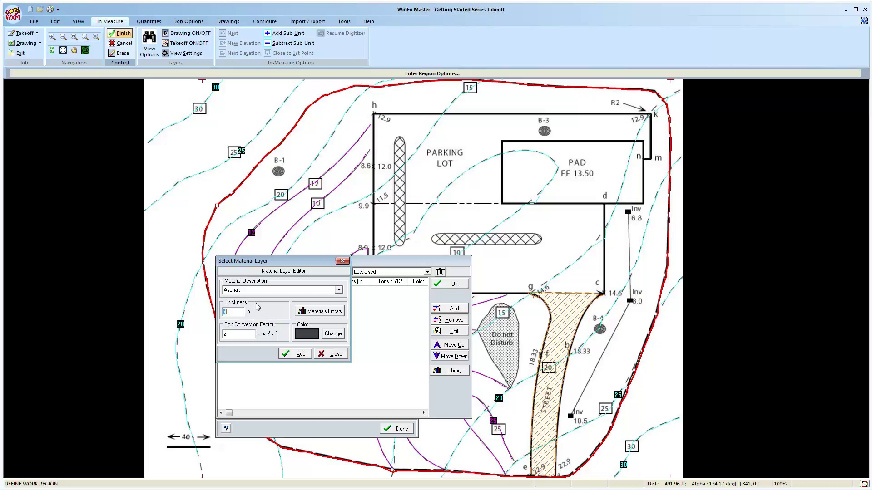
{"action": "left_click", "coordinate": [290, 354]}
Step: Add a 6 in Crushed Stone layer beneath the asphalt and accept the Driveway's subgrade setup
{"action": "left_click", "coordinate": [292, 290]}
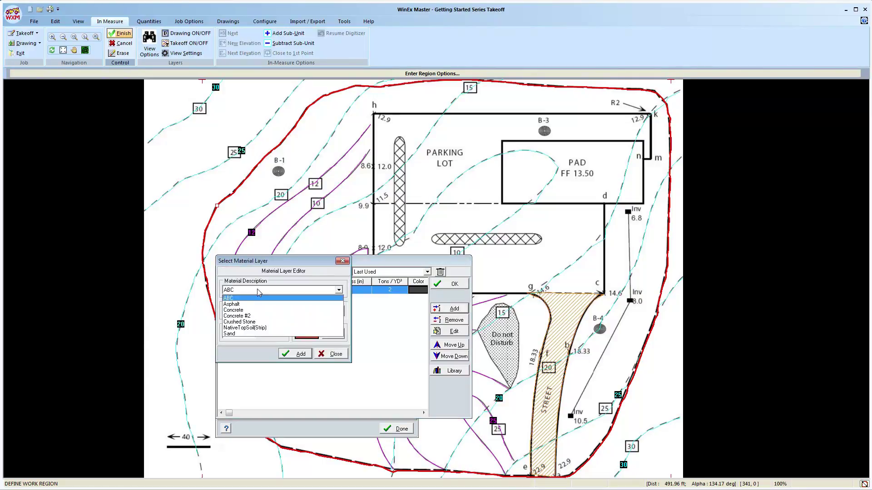
{"action": "left_click", "coordinate": [249, 322]}
{"action": "left_click", "coordinate": [297, 354]}
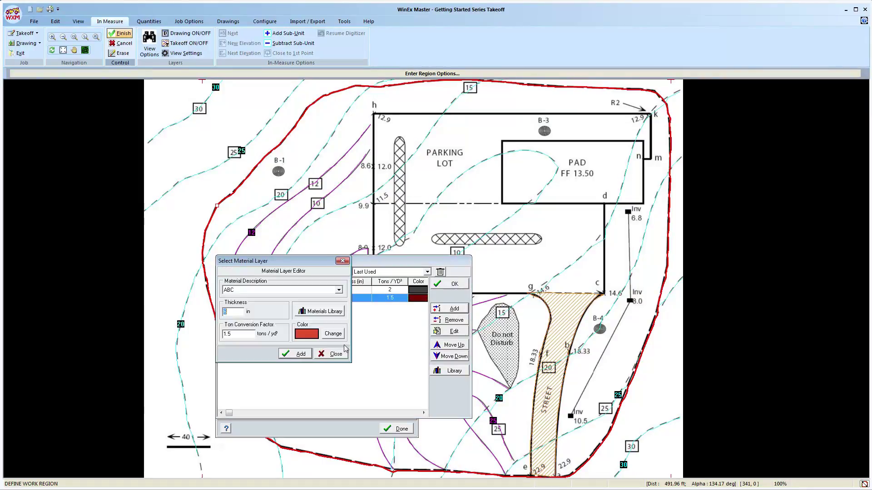
{"action": "left_click", "coordinate": [334, 356]}
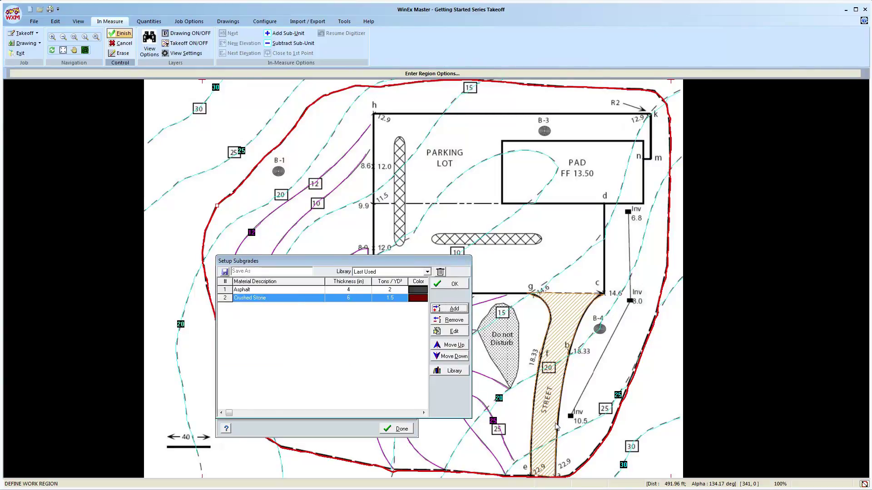
{"action": "left_click", "coordinate": [256, 291]}
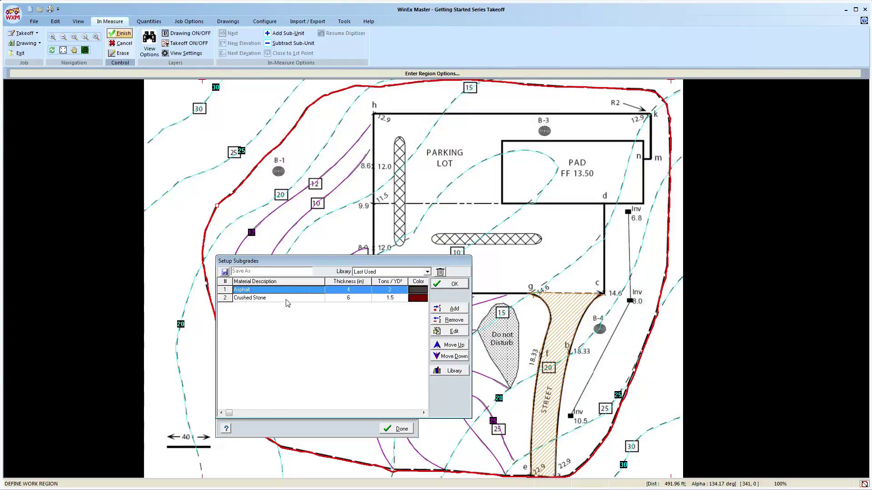
{"action": "left_click", "coordinate": [261, 297]}
{"action": "left_click", "coordinate": [265, 292]}
{"action": "left_click", "coordinate": [450, 284]}
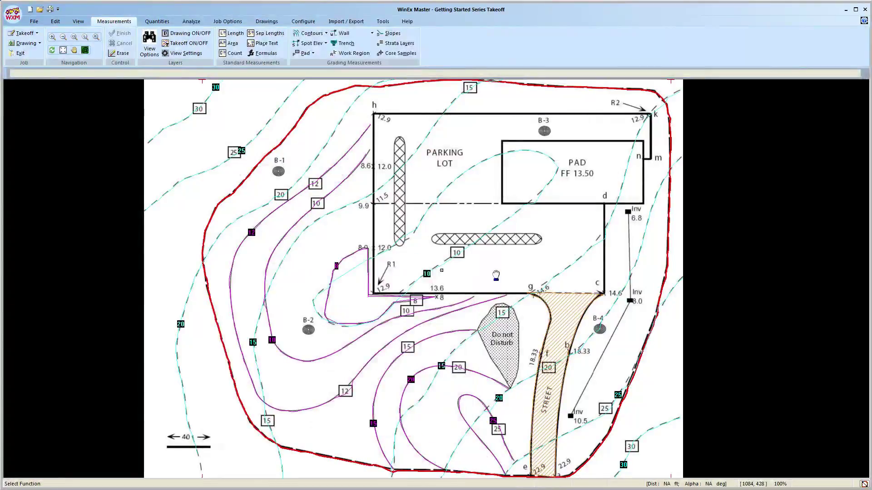
{"action": "left_click", "coordinate": [354, 53]}
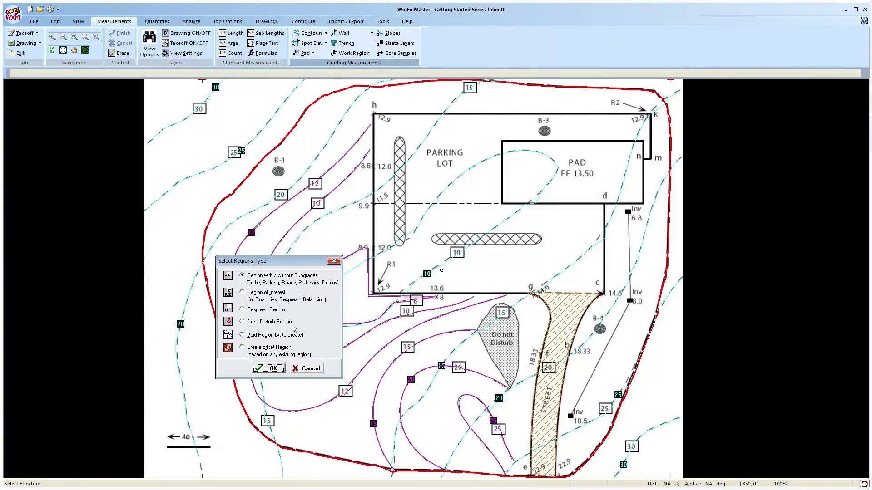
{"action": "left_click", "coordinate": [312, 368]}
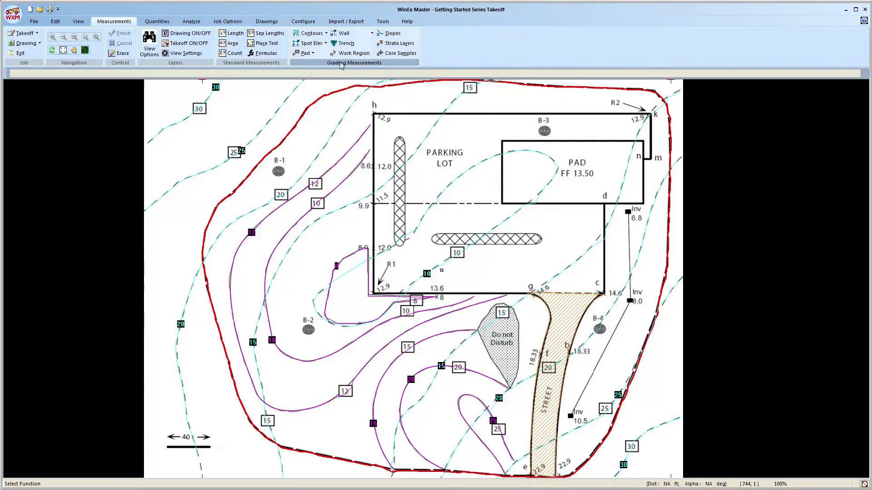